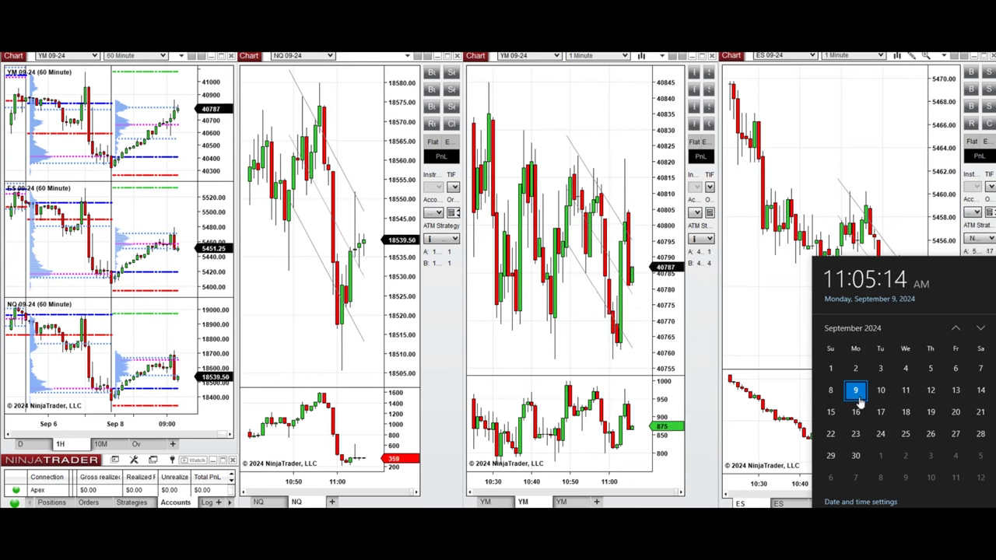
Step: Examine the YM, NQ and ES charts, comparing the overview on the 10-minute and 60-minute intervals
{"action": "middle_click", "coordinate": [367, 317]}
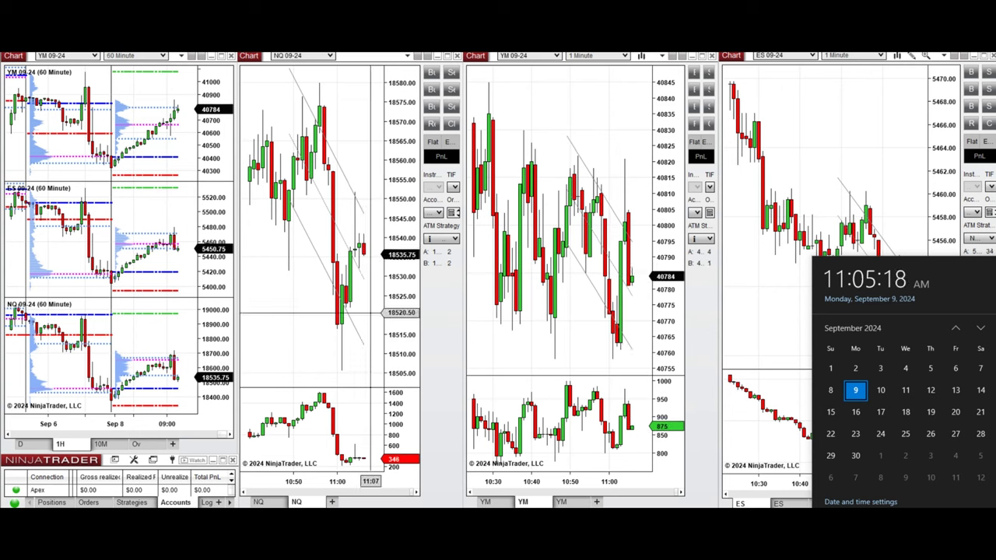
{"action": "middle_click", "coordinate": [514, 311]}
{"action": "left_click", "coordinate": [526, 343]}
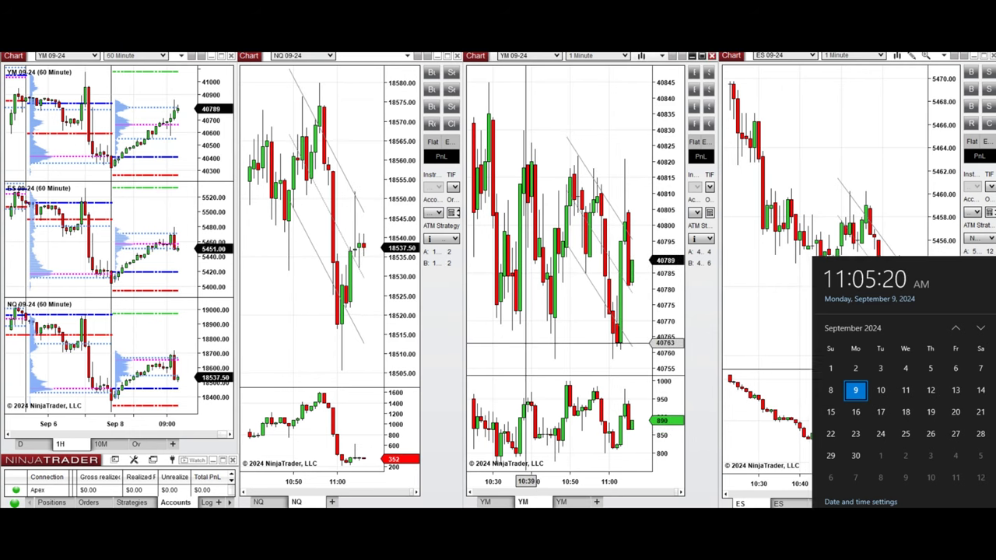
{"action": "left_click", "coordinate": [897, 302]}
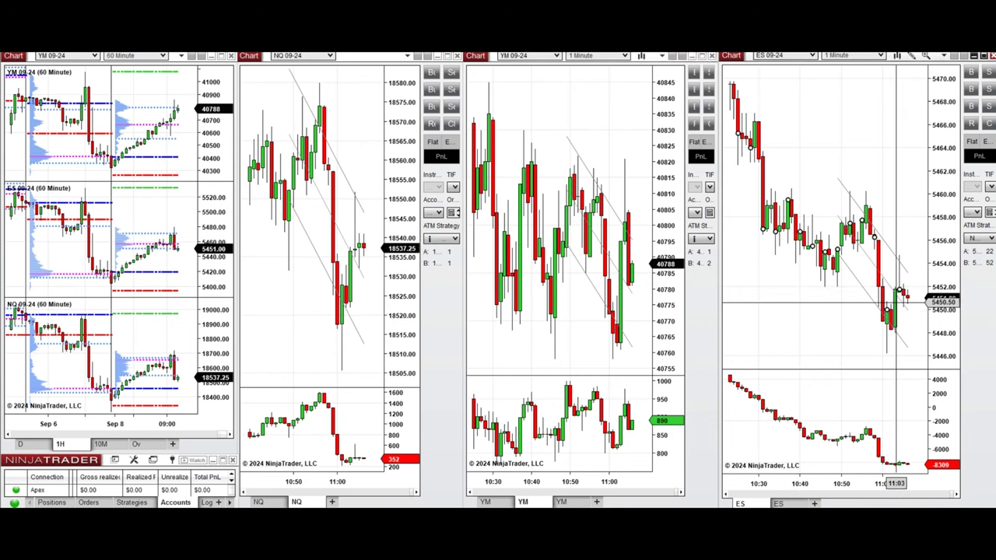
{"action": "middle_click", "coordinate": [260, 111]}
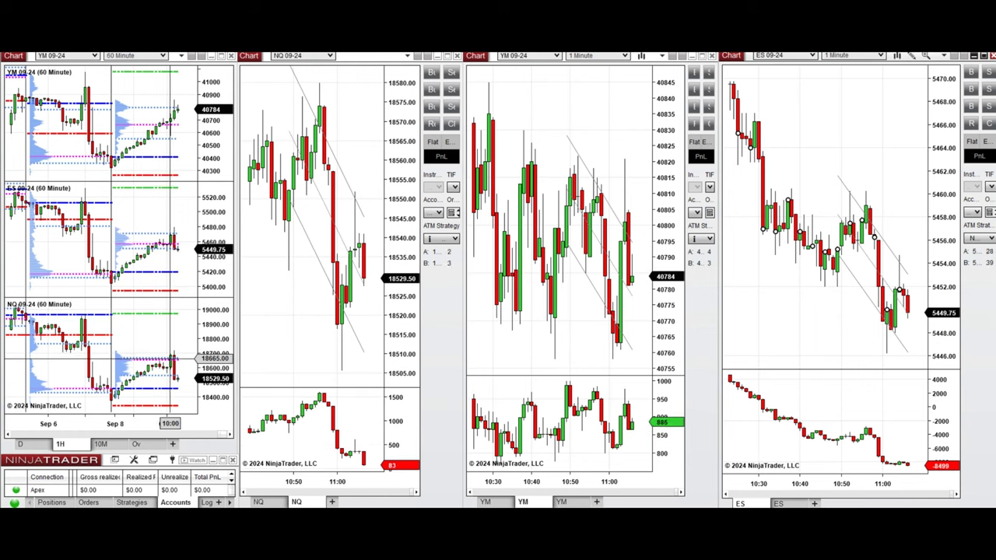
{"action": "left_click", "coordinate": [101, 444]}
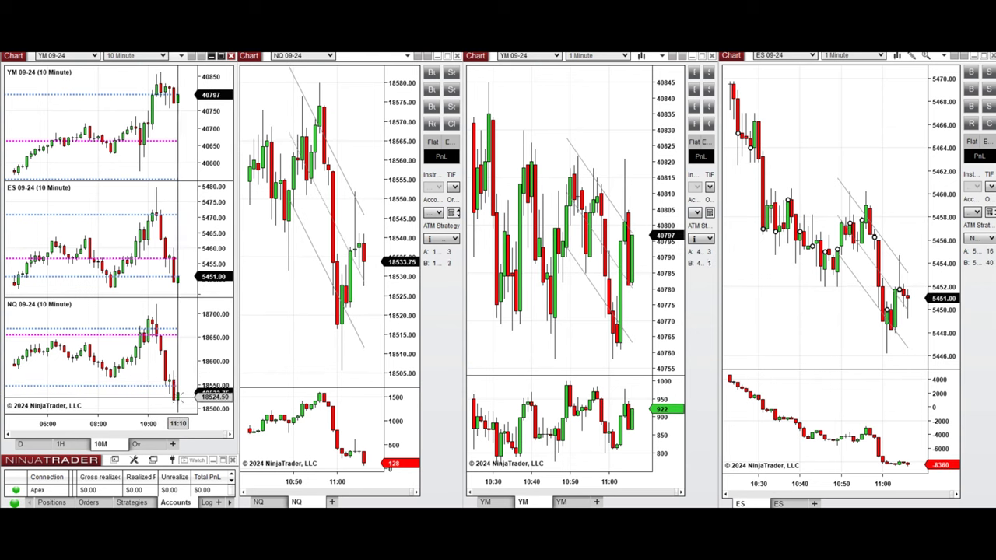
{"action": "left_click", "coordinate": [74, 444]}
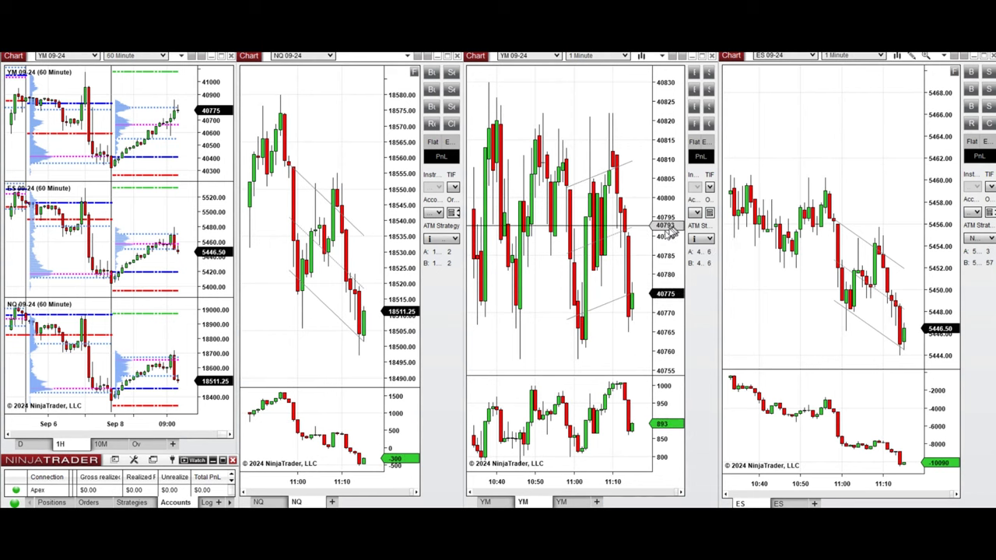
Step: Buy one YM contract and one NQ contract at market, each with an attached profit target and stop
{"action": "key", "text": "ctrl+b"}
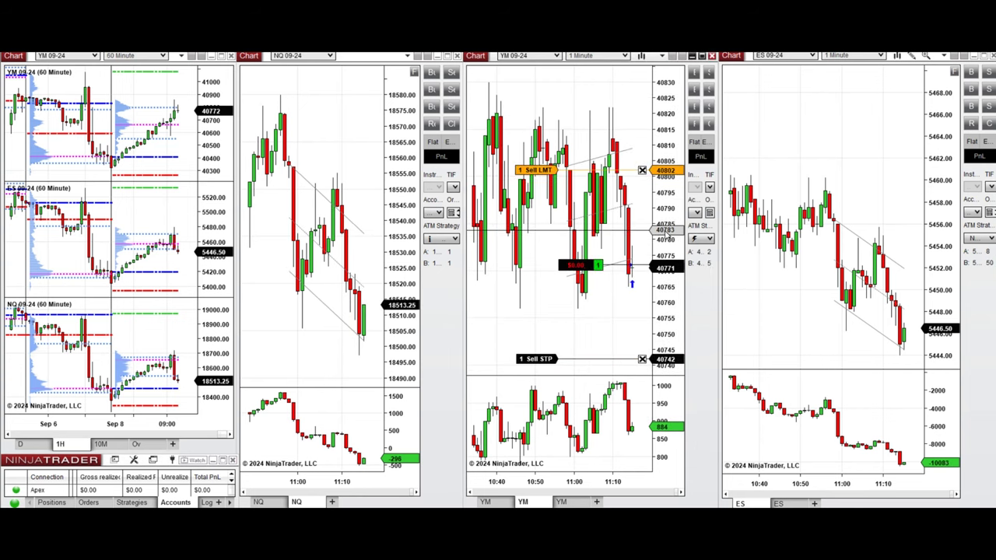
{"action": "left_click", "coordinate": [374, 346]}
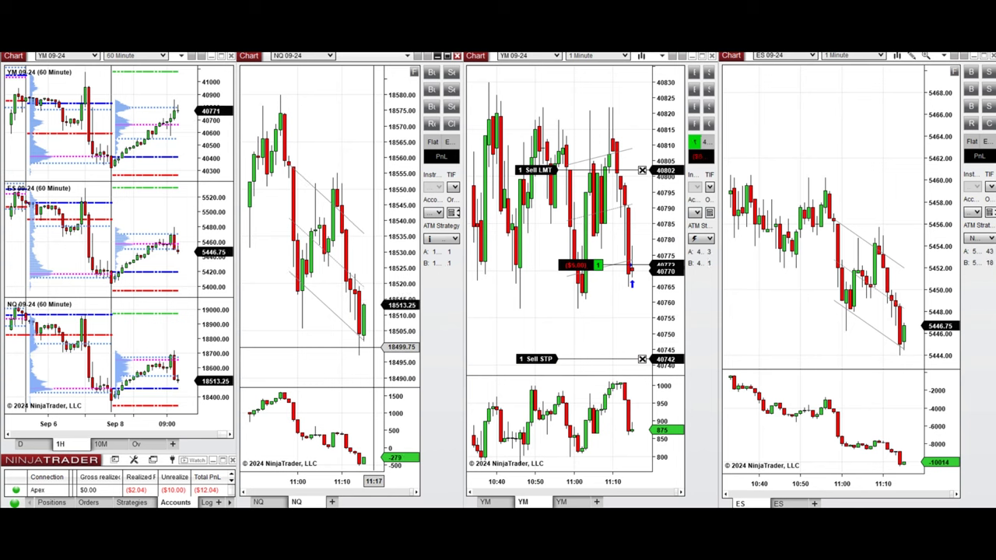
{"action": "key", "text": "ctrl+b"}
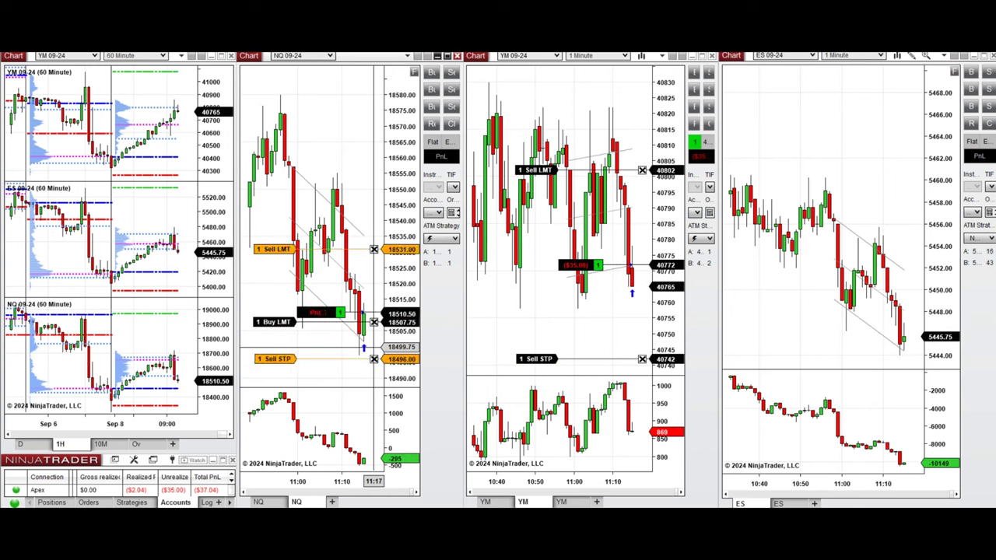
{"action": "left_click_drag", "start_coordinate": [373, 337], "coordinate": [372, 335]}
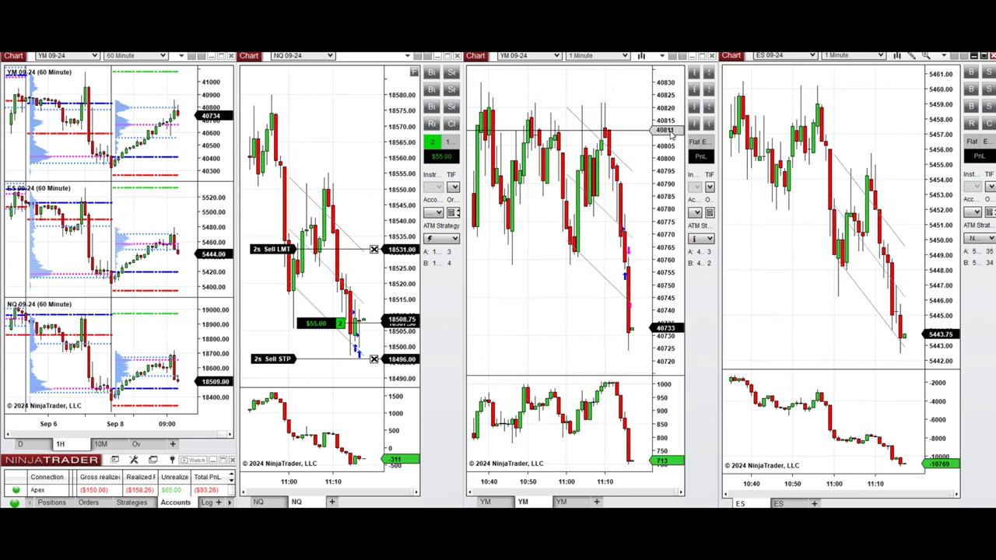
Step: Close the long NQ position and check the overview charts on the 10-minute and 60-minute intervals
{"action": "key", "text": "c"}
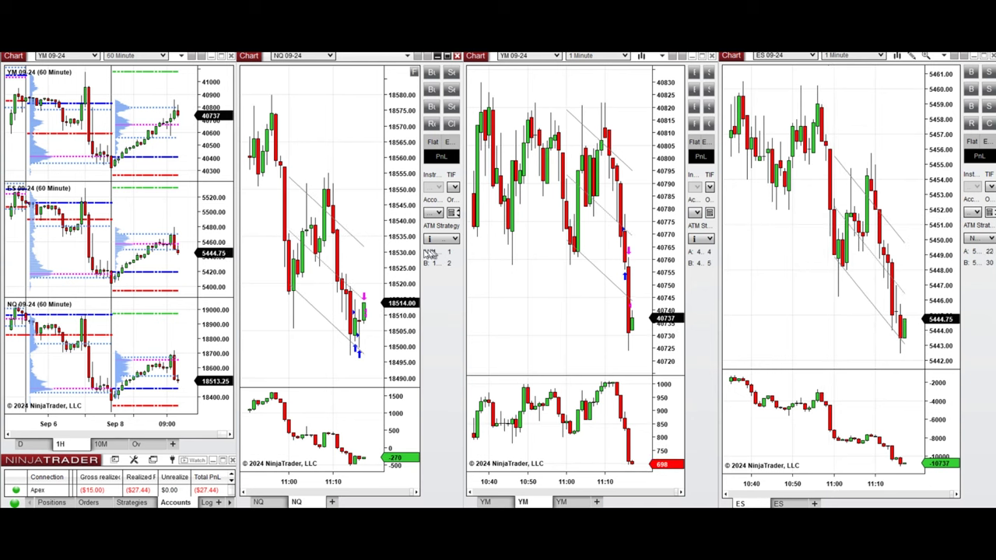
{"action": "left_click", "coordinate": [101, 444]}
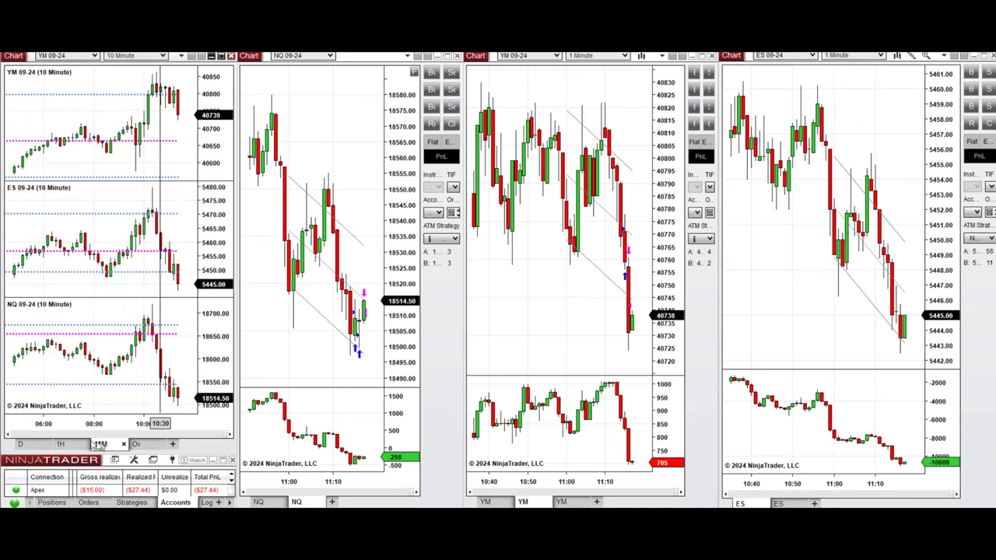
{"action": "left_click", "coordinate": [63, 444]}
{"action": "left_click_drag", "start_coordinate": [71, 424], "coordinate": [125, 424]}
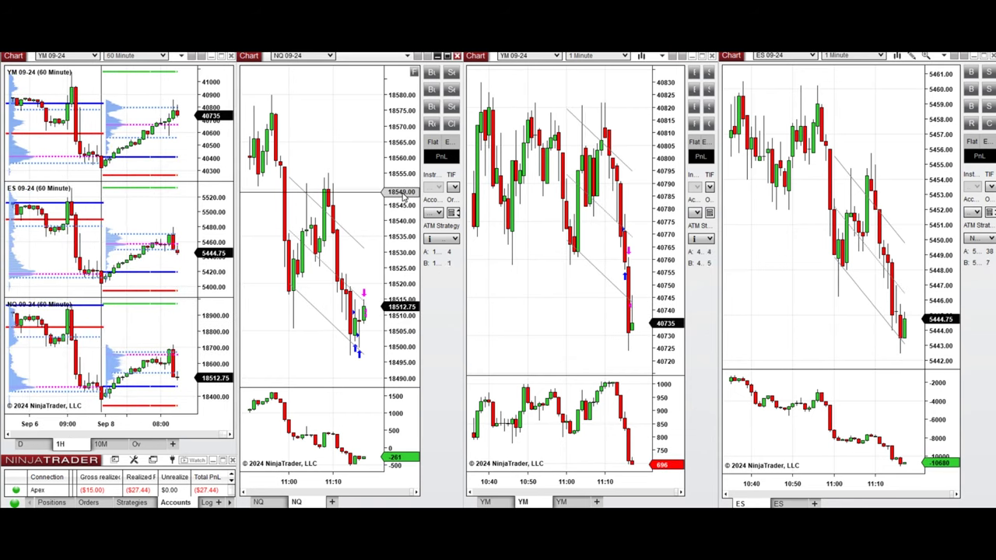
Step: Place one-contract sell limit orders on ES at 5447.50 and on YM at 40745
{"action": "right_click", "coordinate": [823, 273]}
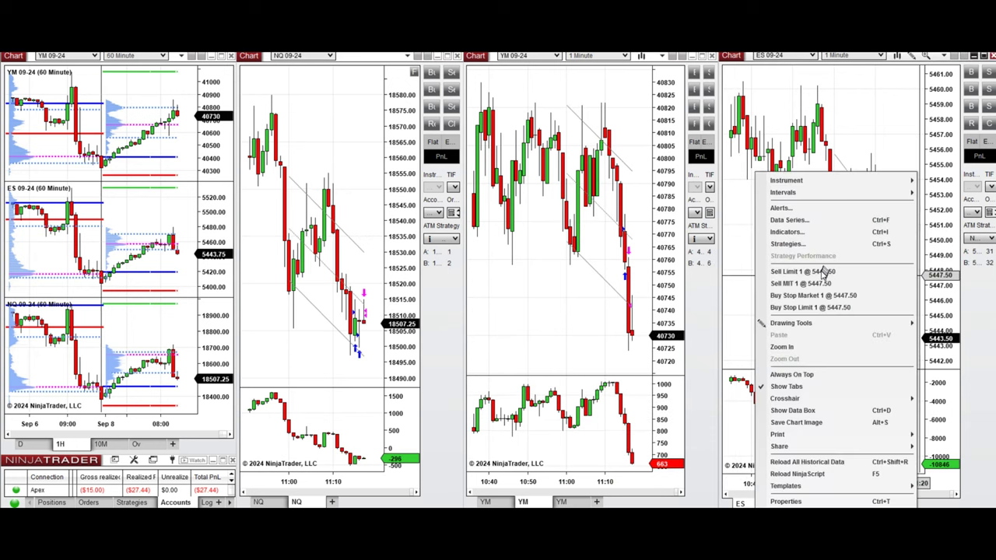
{"action": "left_click", "coordinate": [823, 271]}
{"action": "right_click", "coordinate": [642, 297]}
{"action": "left_click", "coordinate": [658, 157]}
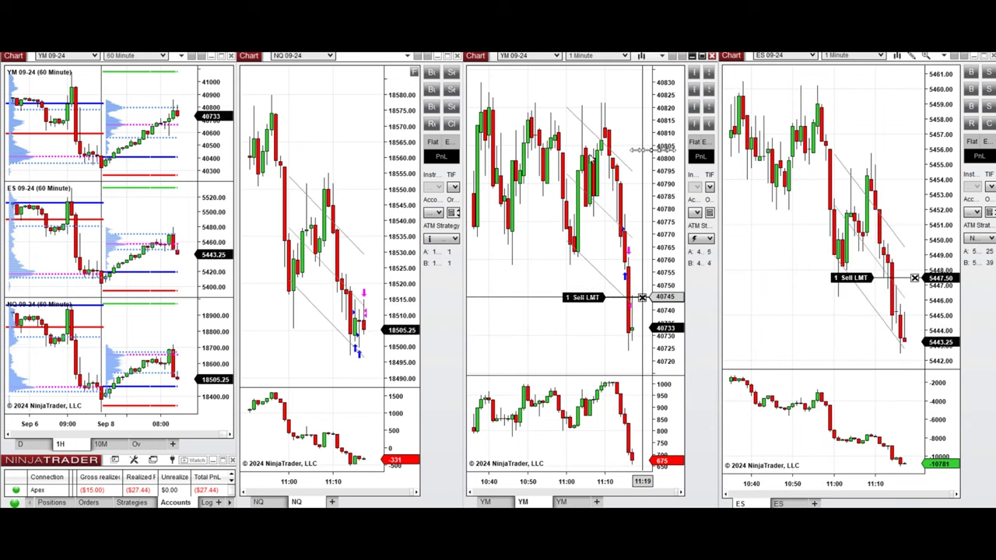
Step: Sell one NQ contract at market with target 18499.25 and stop 18534.50, and add a sell limit at 18520.50
{"action": "left_click", "coordinate": [451, 72]}
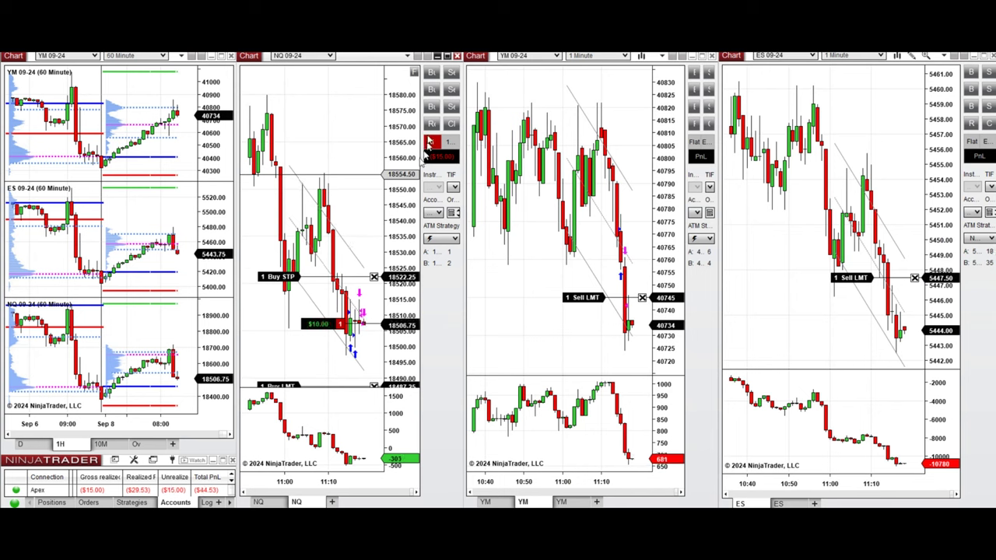
{"action": "left_click_drag", "start_coordinate": [278, 370], "coordinate": [278, 355]}
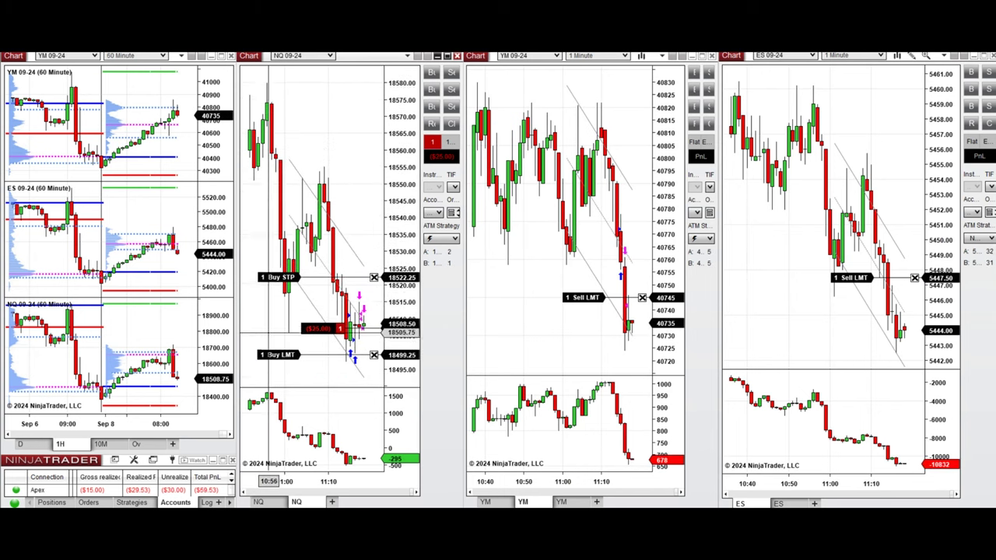
{"action": "left_click_drag", "start_coordinate": [283, 234], "coordinate": [283, 236]}
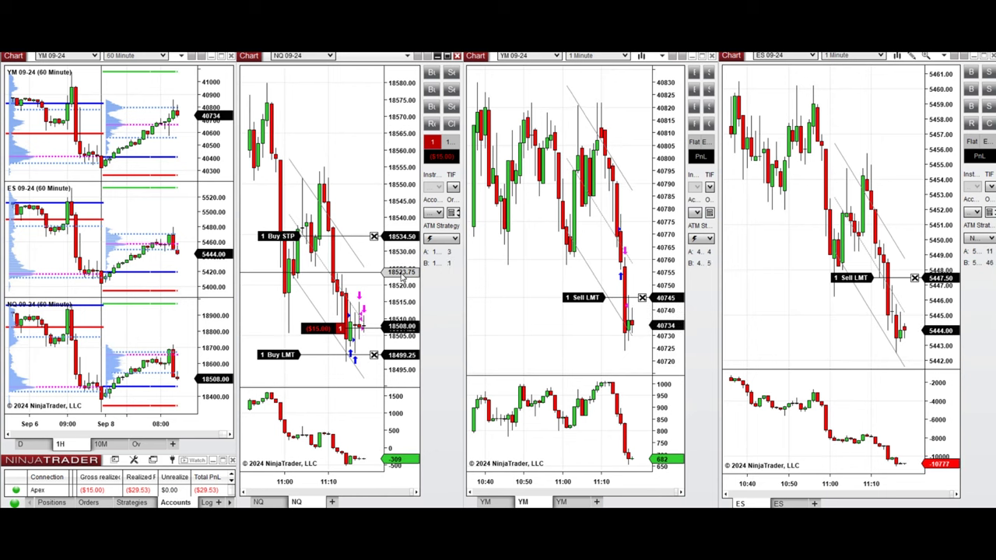
{"action": "left_click", "coordinate": [402, 277]}
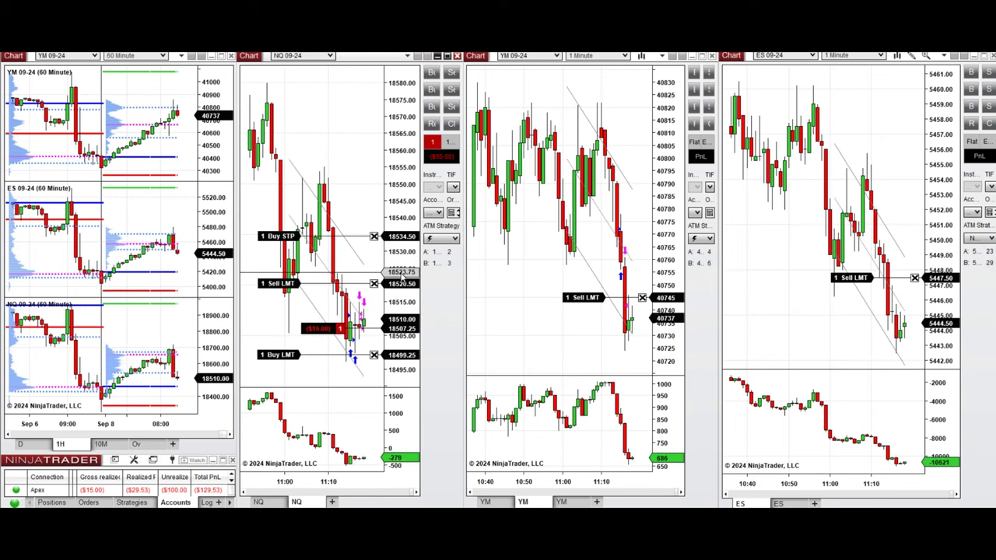
Step: Adjust the YM orders to a sell limit at 40758, a buy stop at 40748 and a buy limit at 40716
{"action": "left_click", "coordinate": [670, 202]}
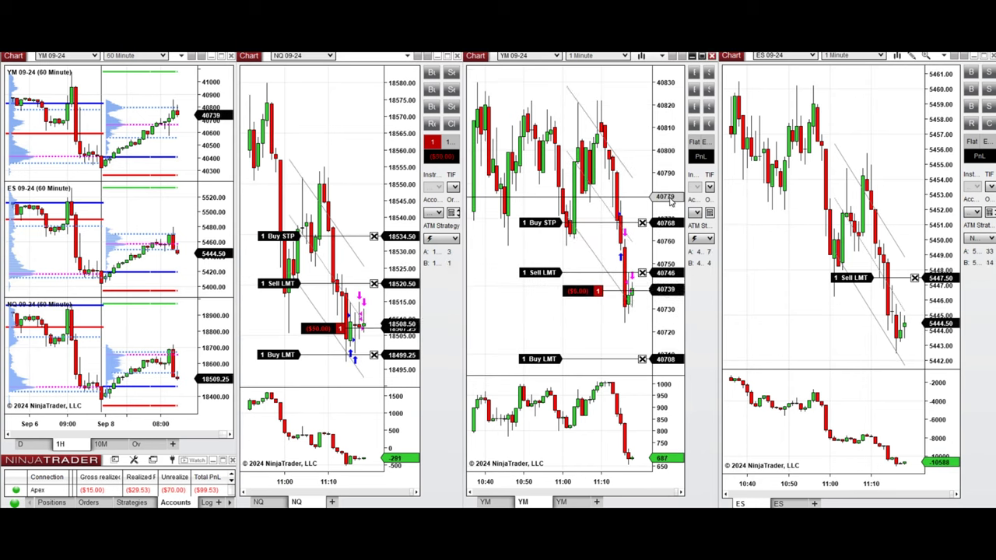
{"action": "mouse_move", "coordinate": [536, 273]}
{"action": "left_mouse_down"}
{"action": "mouse_move", "coordinate": [531, 245]}
{"action": "mouse_move", "coordinate": [527, 269]}
{"action": "left_mouse_up"}
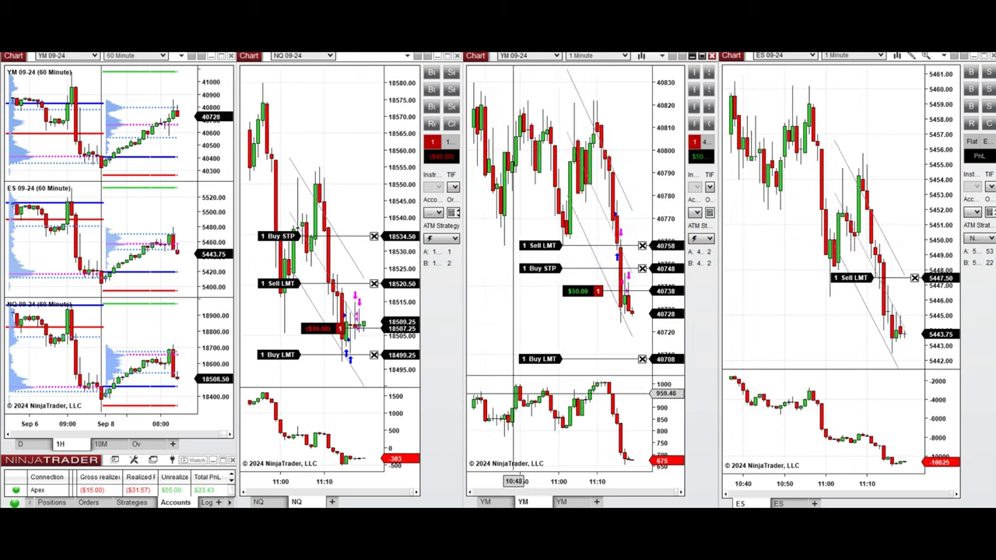
{"action": "left_click_drag", "start_coordinate": [549, 358], "coordinate": [546, 341]}
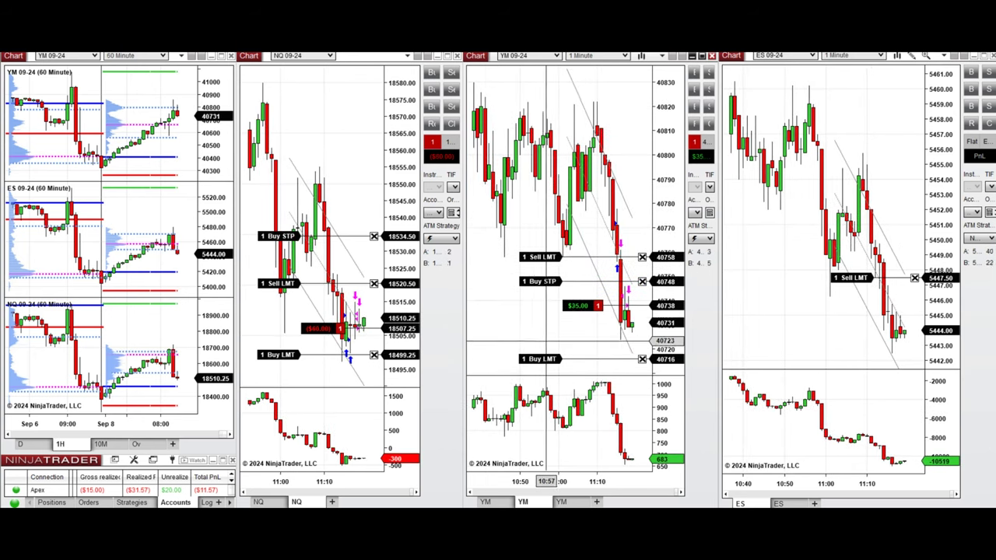
Step: Close the two-contract short NQ position together with its working orders
{"action": "left_click", "coordinate": [404, 191]}
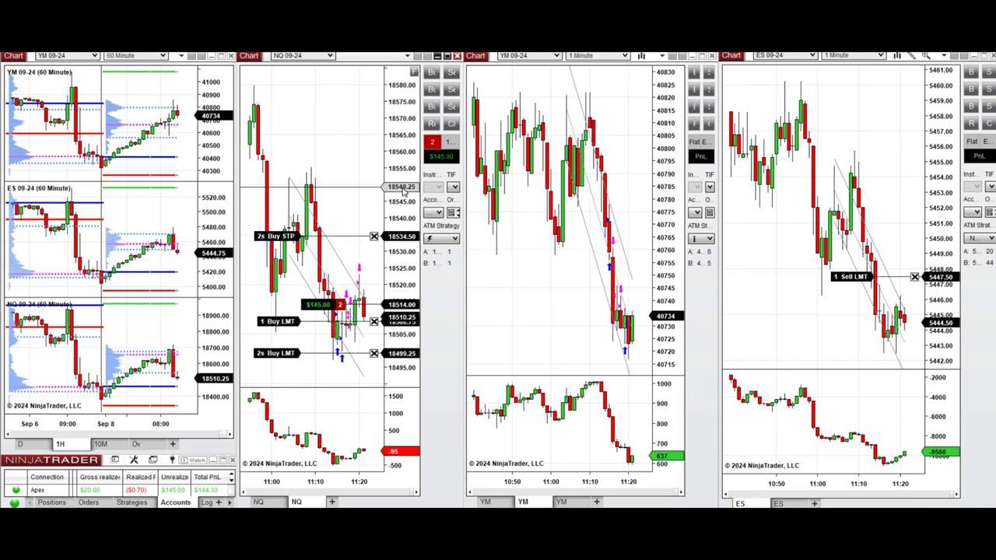
{"action": "key", "text": "F12"}
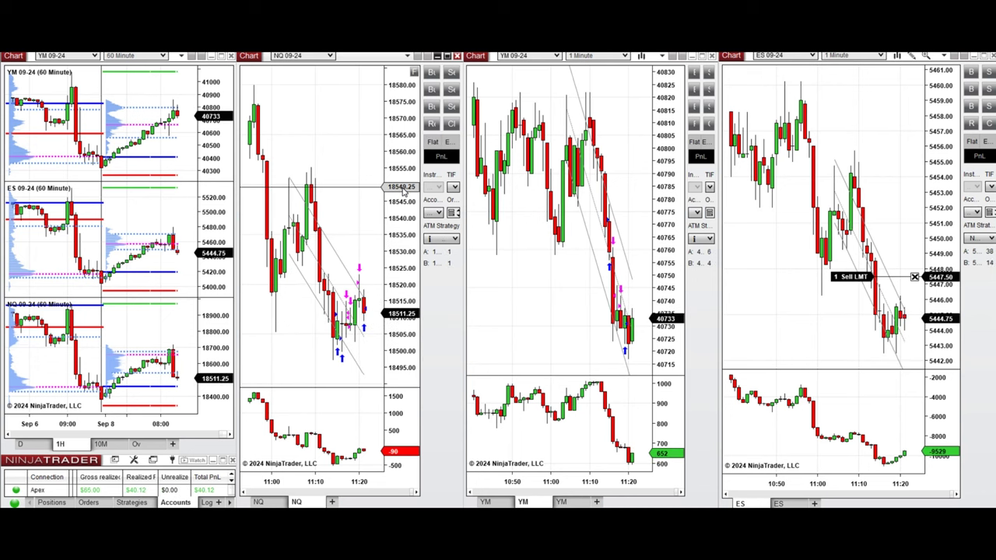
{"action": "left_click", "coordinate": [512, 311]}
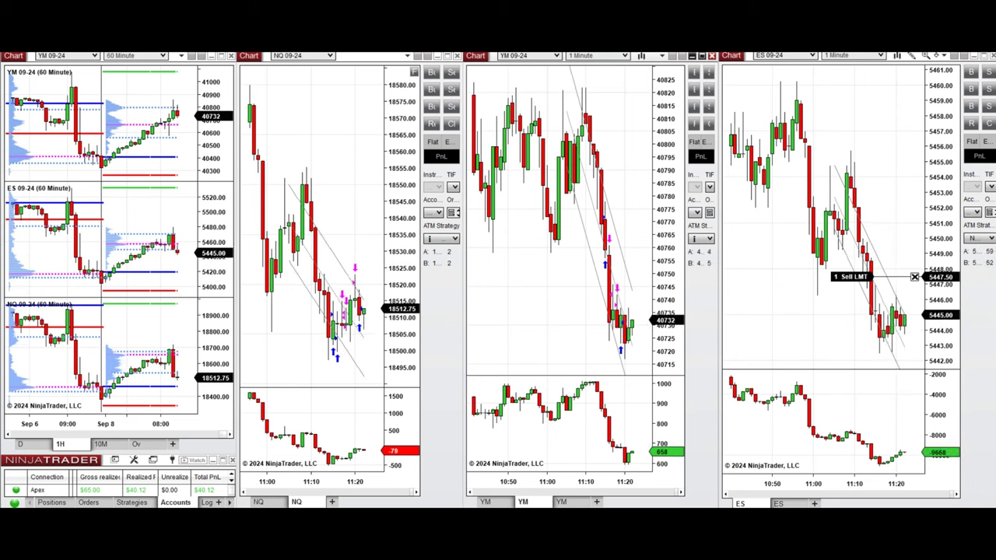
{"action": "left_click", "coordinate": [400, 355]}
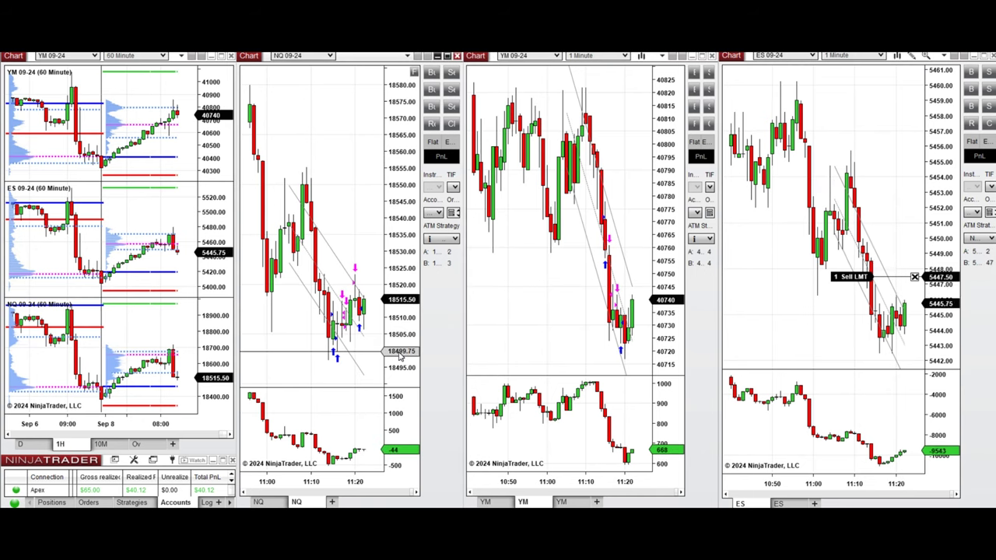
Step: Compare the overview on the 10-minute and 60-minute intervals and buy one NQ contract at market with attached target and stop
{"action": "left_click", "coordinate": [100, 443]}
{"action": "left_click_drag", "start_coordinate": [105, 426], "coordinate": [96, 407]}
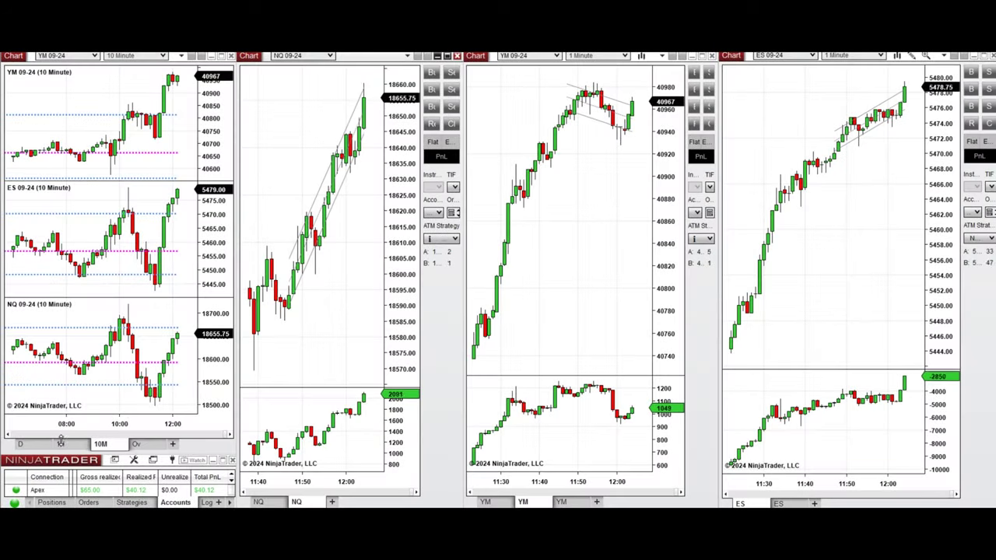
{"action": "left_click", "coordinate": [60, 443]}
{"action": "left_click", "coordinate": [101, 443]}
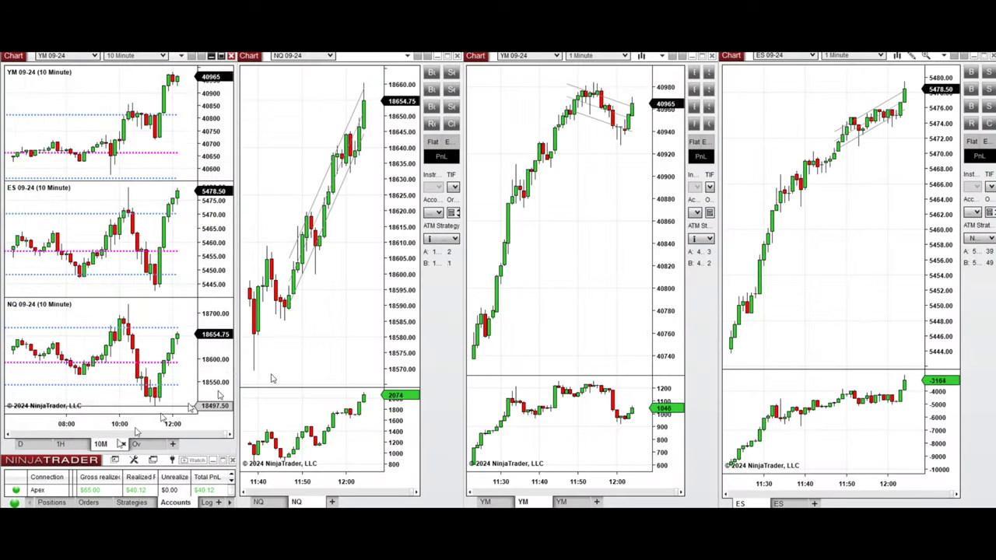
{"action": "left_click", "coordinate": [395, 303]}
{"action": "key", "text": "F1"}
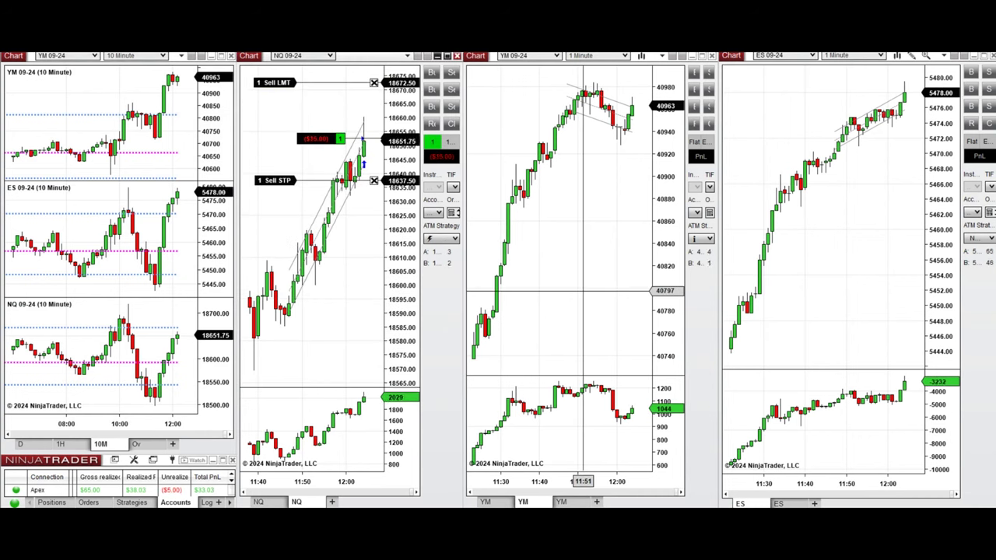
Step: Place one-contract buy limit orders on YM at 40946 and on ES at 5475.00
{"action": "left_click", "coordinate": [583, 291]}
{"action": "key", "text": "F1"}
{"action": "left_click", "coordinate": [880, 213]}
{"action": "left_click", "coordinate": [882, 130]}
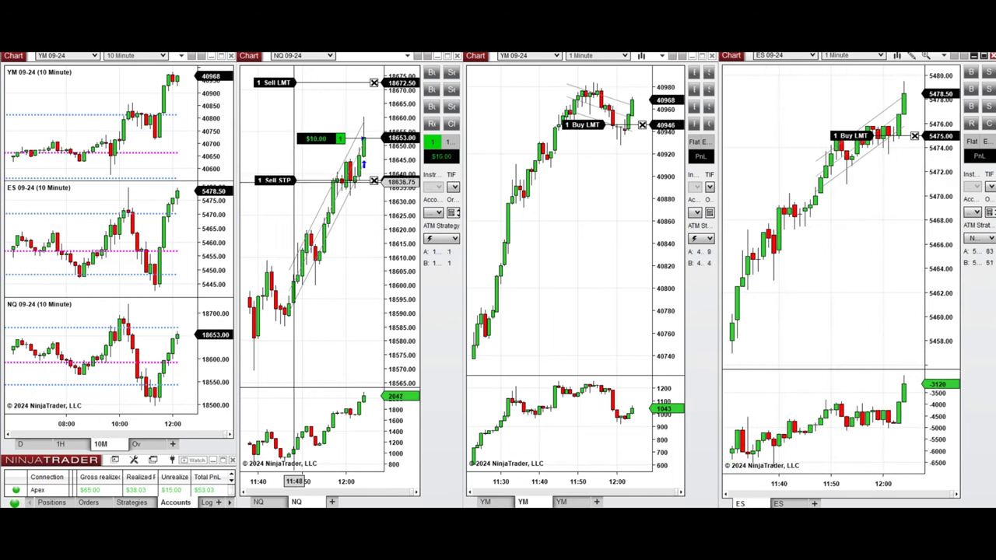
Step: Lower the long NQ position's stop and raise the buy limits to 40973 on YM and 5478.75 on ES
{"action": "left_click_drag", "start_coordinate": [289, 182], "coordinate": [289, 203]}
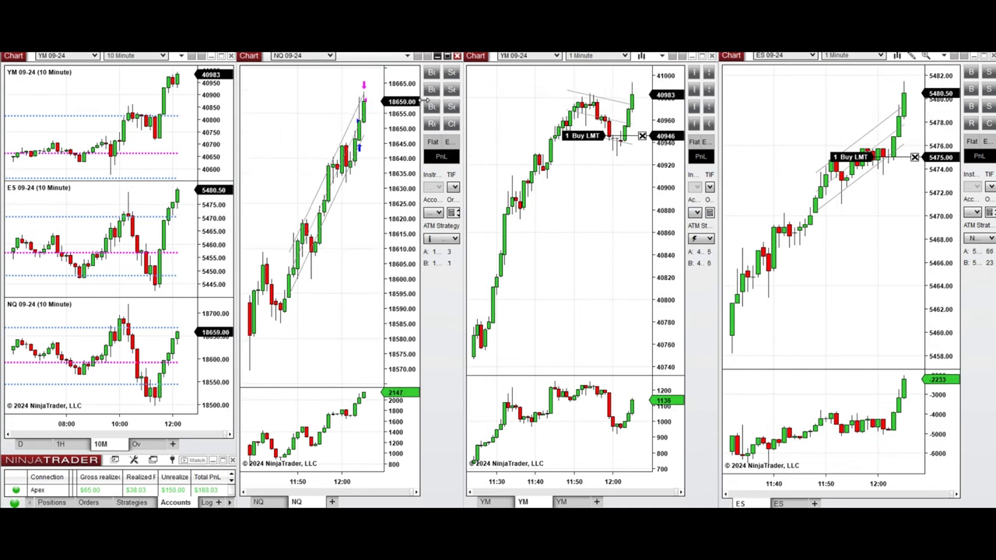
{"action": "left_click_drag", "start_coordinate": [589, 136], "coordinate": [589, 105]}
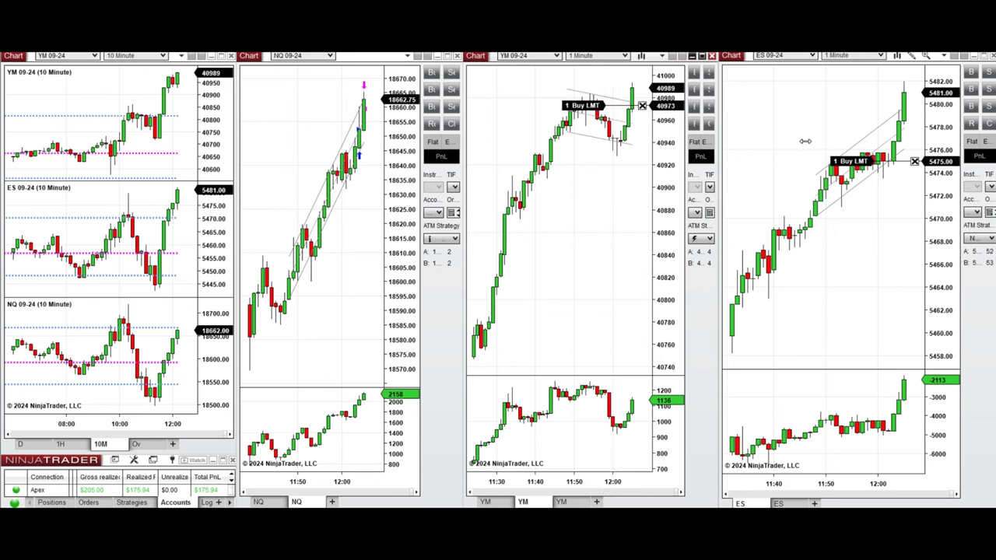
{"action": "left_click_drag", "start_coordinate": [837, 162], "coordinate": [853, 118]}
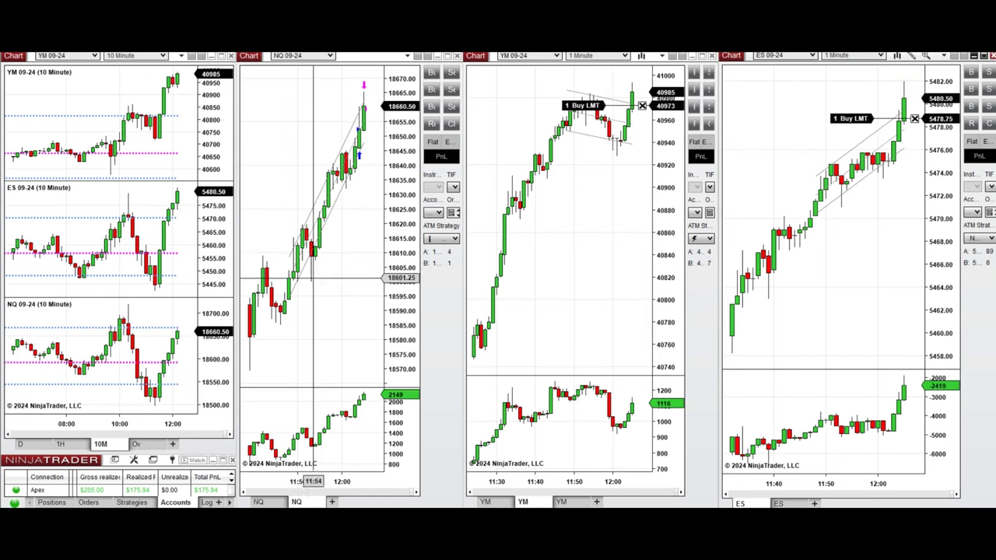
Step: Switch the overview charts to the 60-minute interval and widen the bar spacing of the NQ chart
{"action": "left_click", "coordinate": [66, 445]}
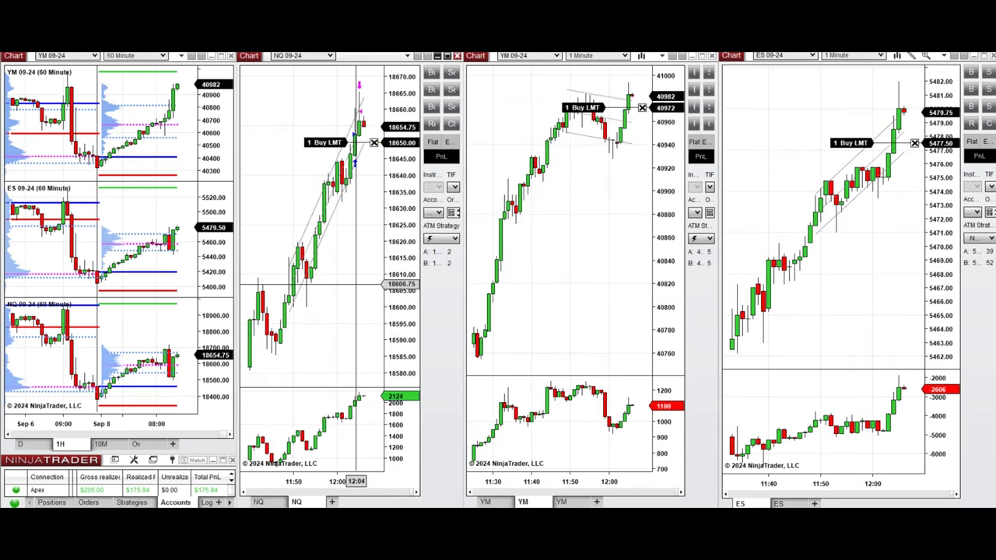
{"action": "left_click_drag", "start_coordinate": [327, 481], "coordinate": [370, 481]}
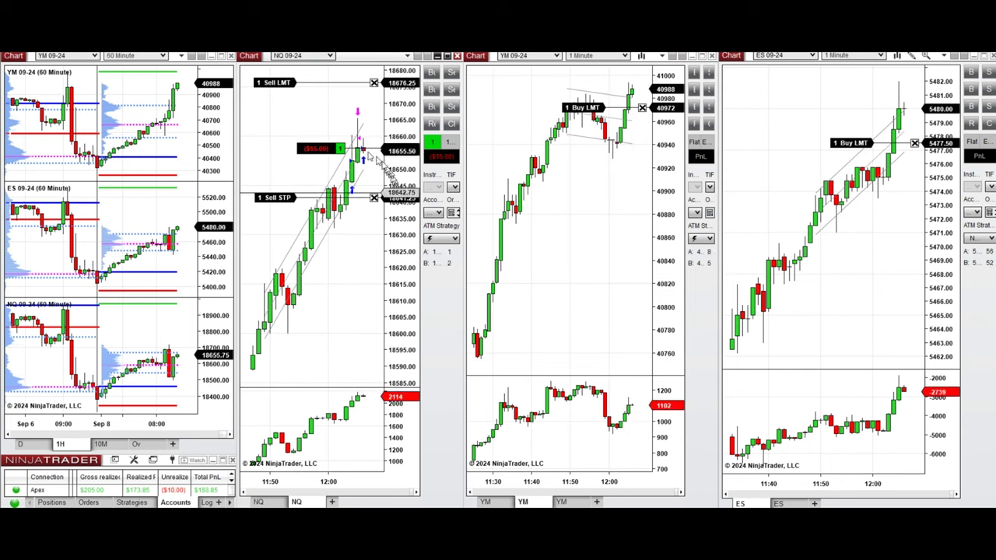
Step: Move the long NQ position's sell limit to 18665.00 and its sell stop to 18630.50
{"action": "left_click_drag", "start_coordinate": [277, 82], "coordinate": [272, 120]}
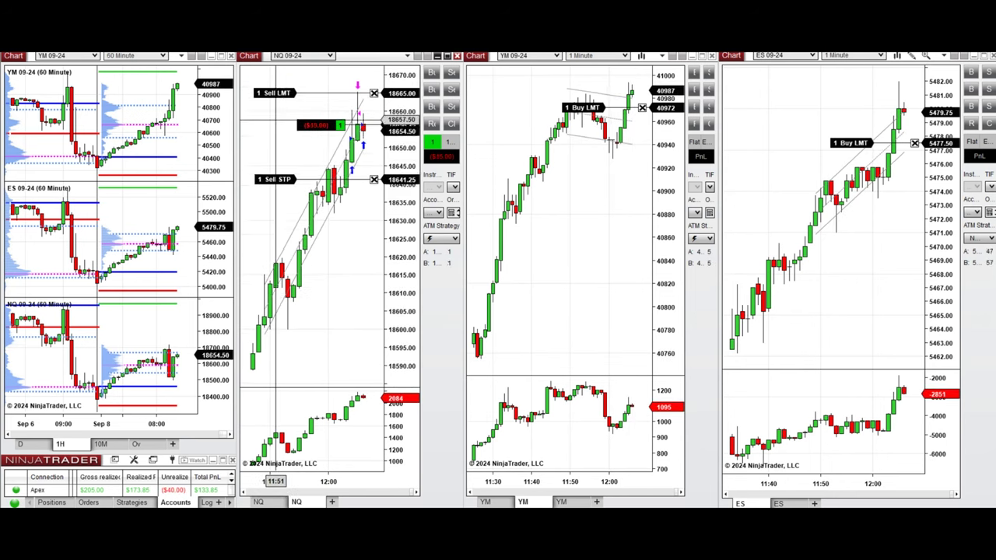
{"action": "left_click_drag", "start_coordinate": [267, 179], "coordinate": [278, 218]}
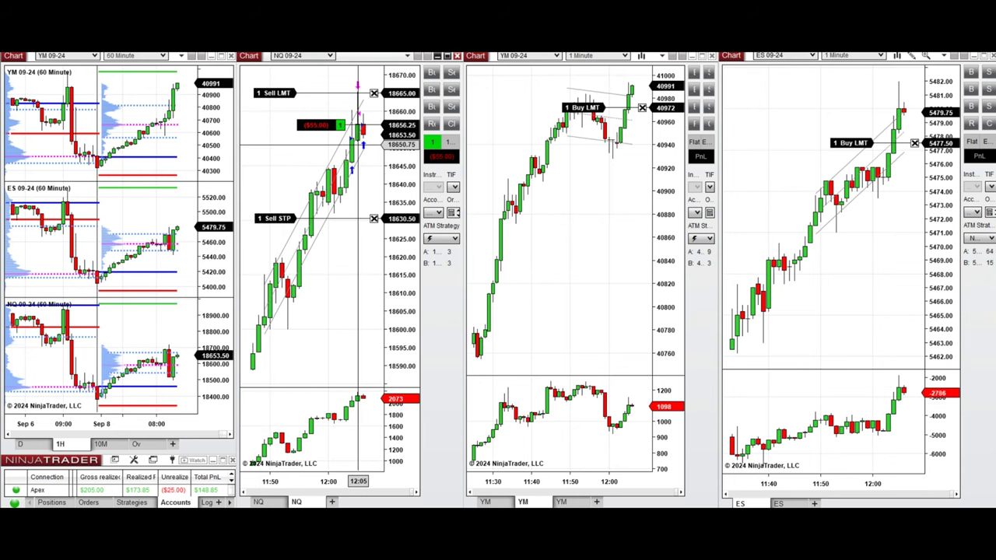
Step: Scale into the NQ long with further one-contract buy limit orders, including ones at 18640.50 and 18635.50
{"action": "right_click", "coordinate": [361, 149]}
{"action": "left_click", "coordinate": [405, 249]}
{"action": "right_click", "coordinate": [352, 167]}
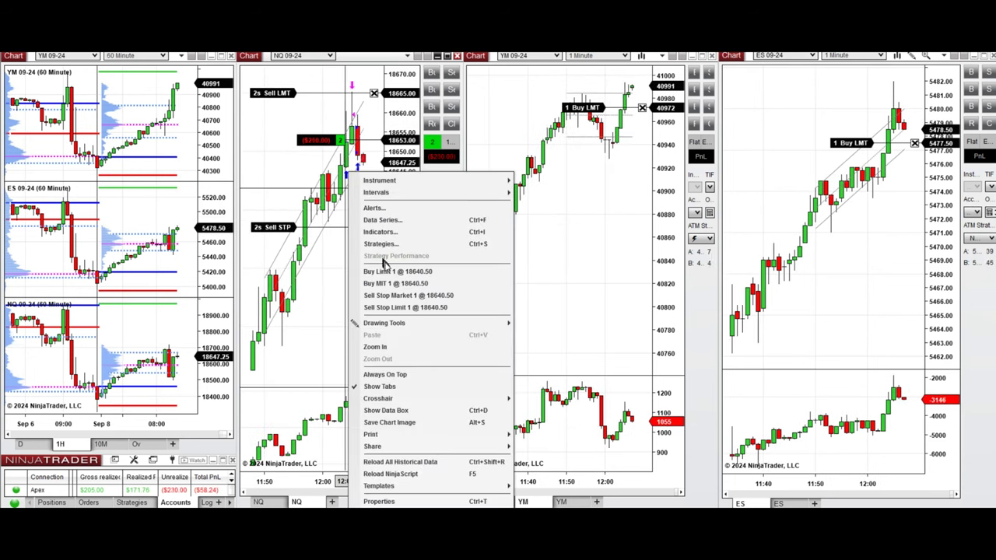
{"action": "left_click", "coordinate": [389, 267]}
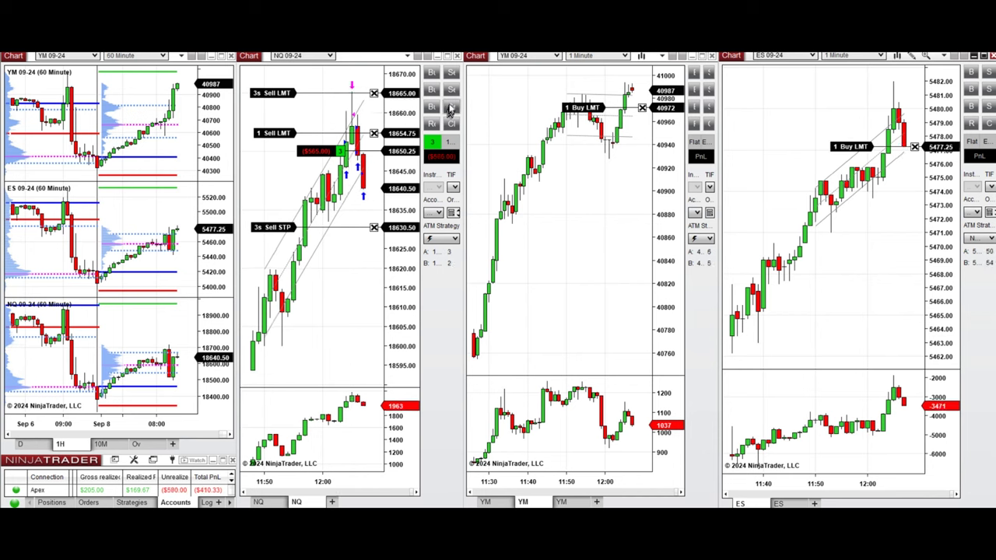
{"action": "right_click", "coordinate": [360, 208]}
{"action": "left_click", "coordinate": [400, 264]}
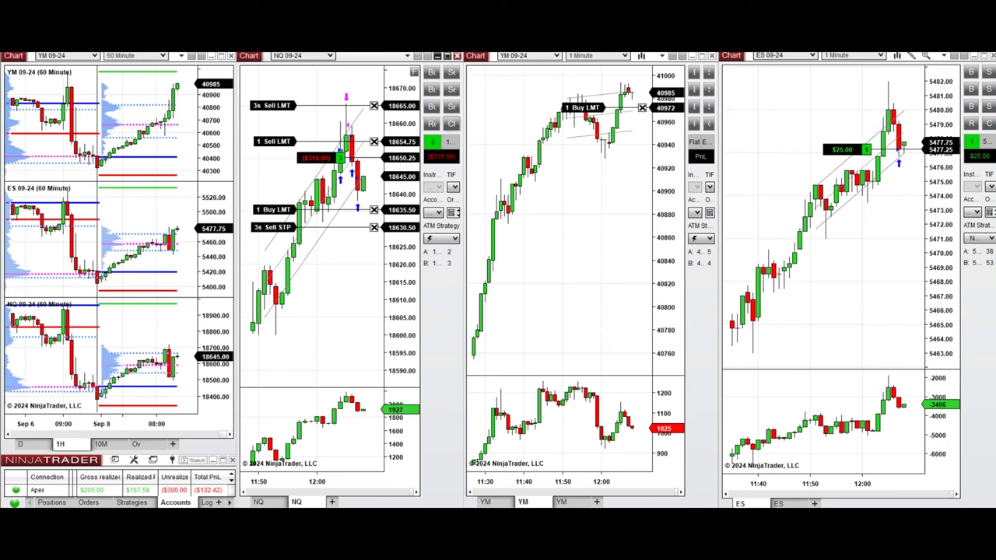
Step: Place a one-contract sell limit order for the long ES position and set it to 5479.25
{"action": "right_click", "coordinate": [803, 84]}
{"action": "left_click", "coordinate": [842, 140]}
{"action": "left_click_drag", "start_coordinate": [840, 89], "coordinate": [840, 124]}
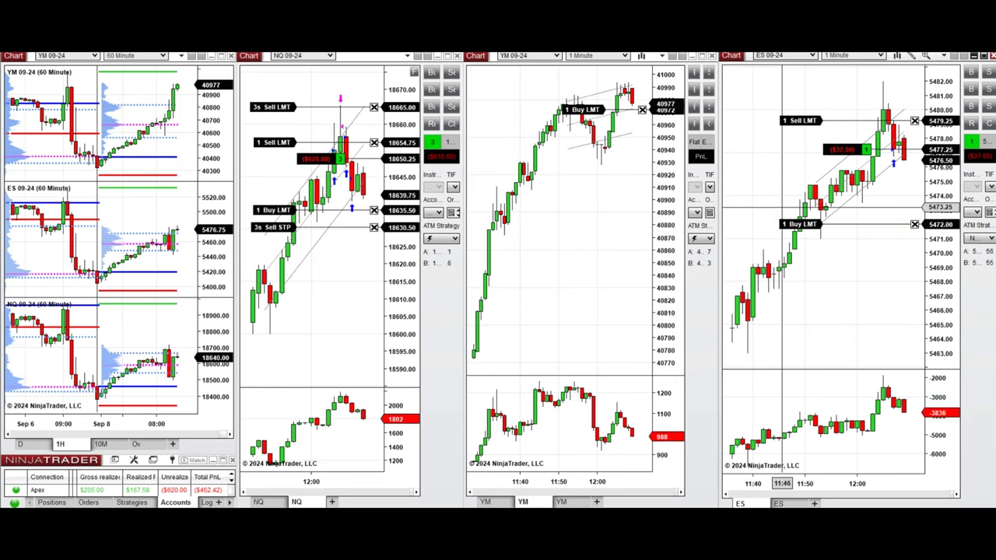
Step: Raise the ES buy limit to 5473.75 and add a one-contract sell stop at 5470.50
{"action": "left_click", "coordinate": [782, 200]}
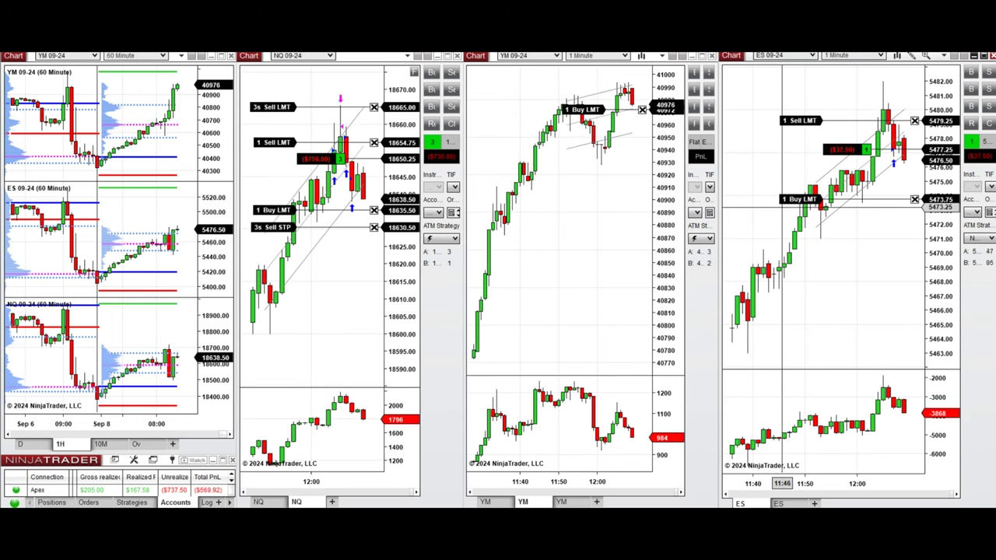
{"action": "right_click", "coordinate": [846, 249]}
{"action": "left_click", "coordinate": [864, 283]}
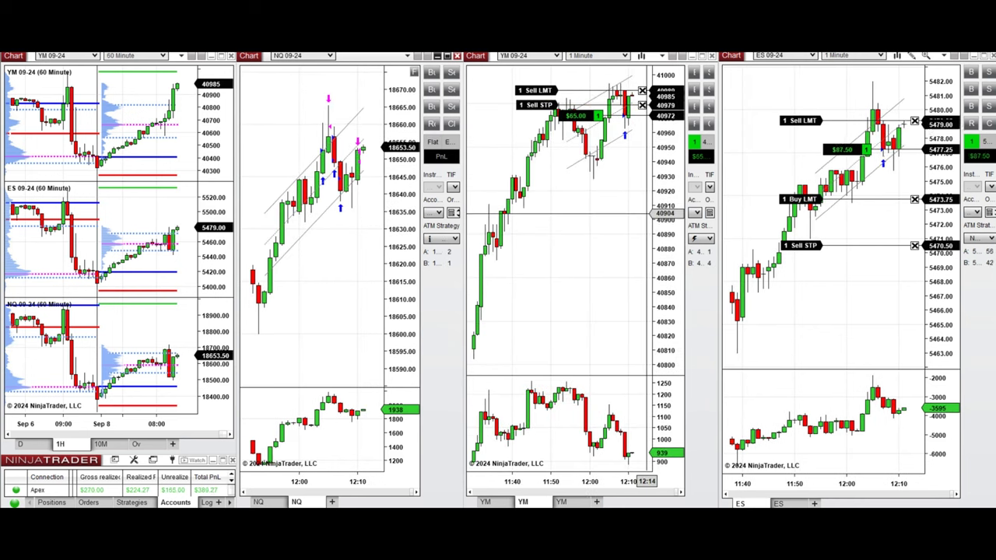
Step: Close the ES position along with its working orders and open a new one-contract long position on NQ
{"action": "left_click", "coordinate": [647, 213]}
{"action": "left_click", "coordinate": [861, 270]}
{"action": "key", "text": "F4"}
{"action": "left_click", "coordinate": [363, 230]}
{"action": "key", "text": "F1"}
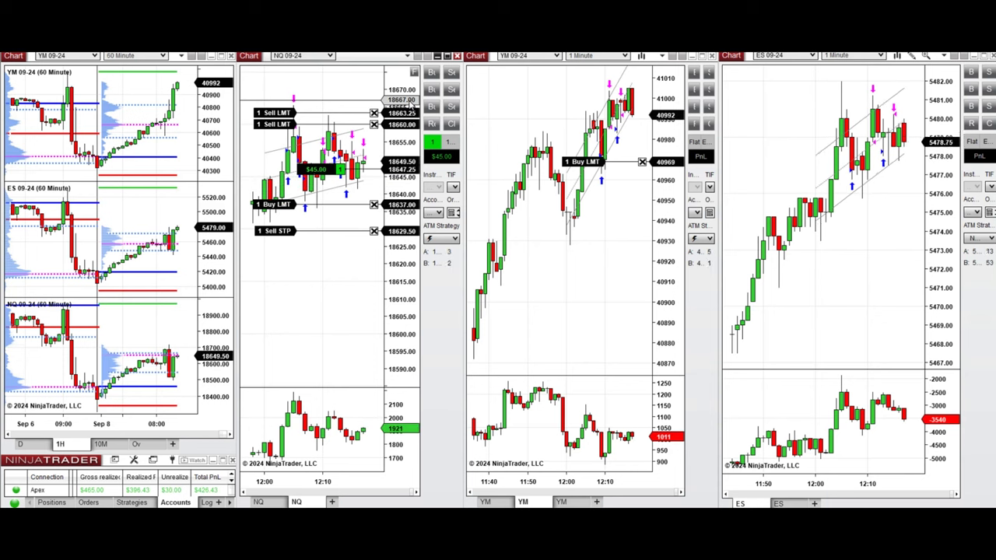
Step: Switch the overview charts to the 10-minute interval and buy one YM contract at market with attached targets and stop
{"action": "left_click", "coordinate": [102, 444]}
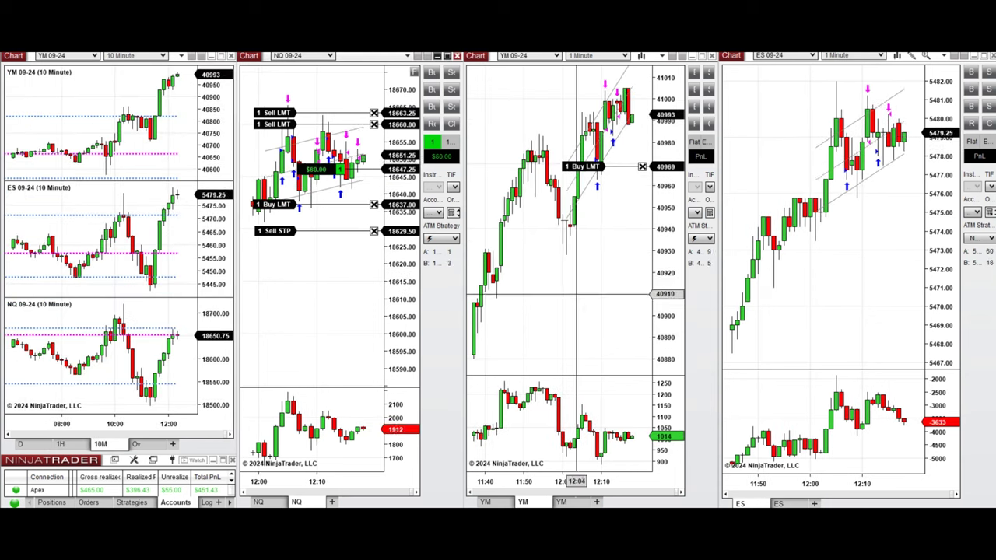
{"action": "left_click", "coordinate": [590, 284]}
{"action": "key", "text": "ctrl+b"}
Step: Exit the open NQ and YM long positions and clear their working orders
{"action": "left_click", "coordinate": [405, 148]}
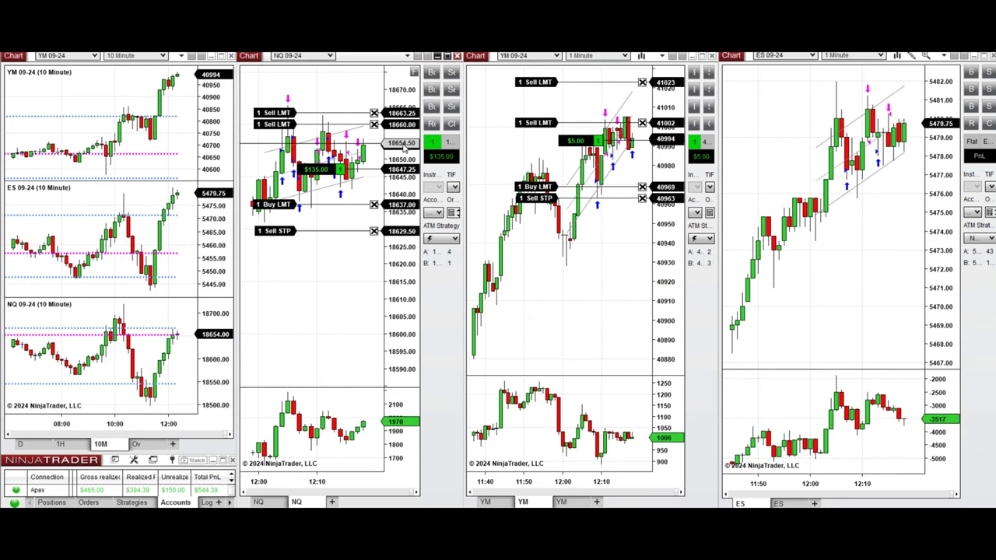
{"action": "left_click", "coordinate": [374, 113]}
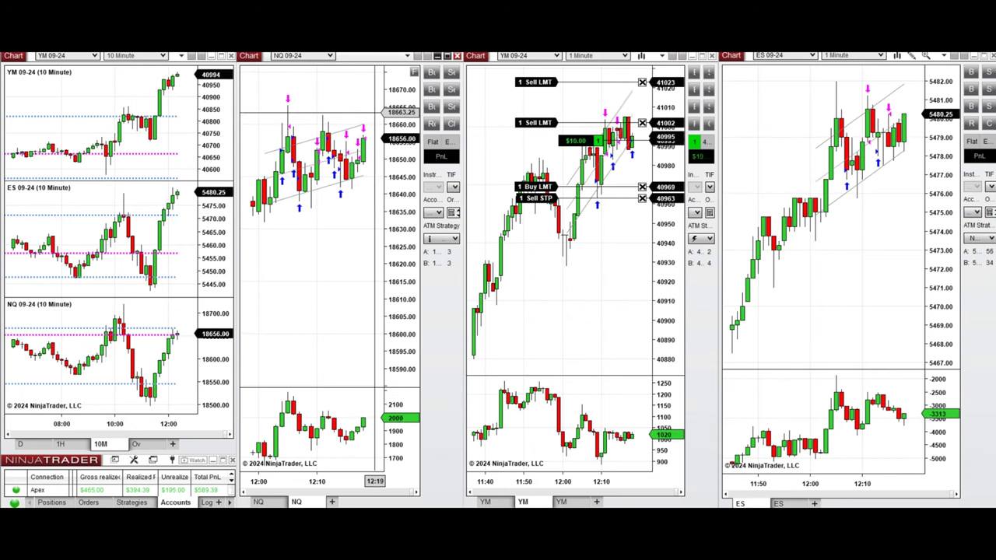
{"action": "left_click", "coordinate": [609, 244]}
{"action": "key", "text": "ctrl+c"}
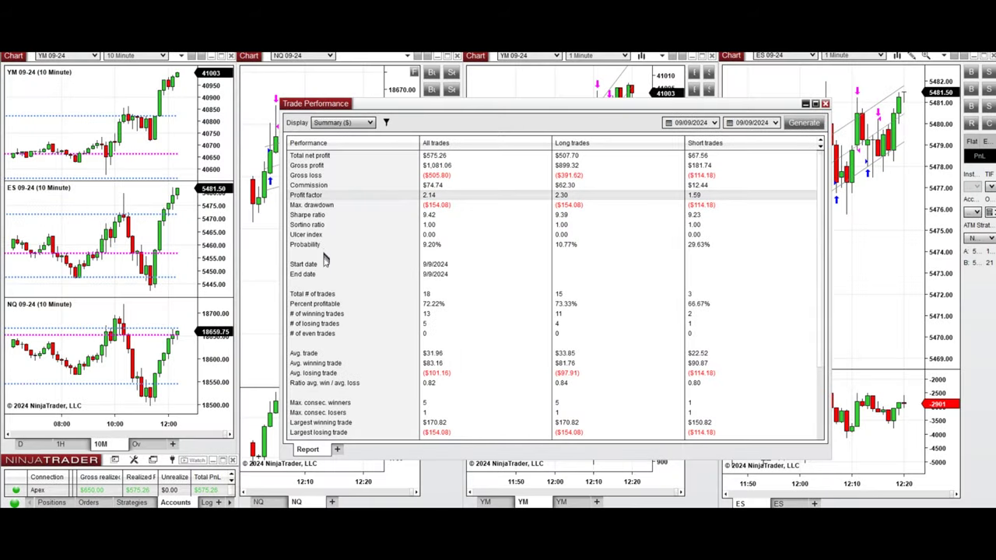
Step: Review the day's Trade Performance summary for percent profitable, average win/loss ratio and largest winning trade
{"action": "left_click", "coordinate": [326, 305]}
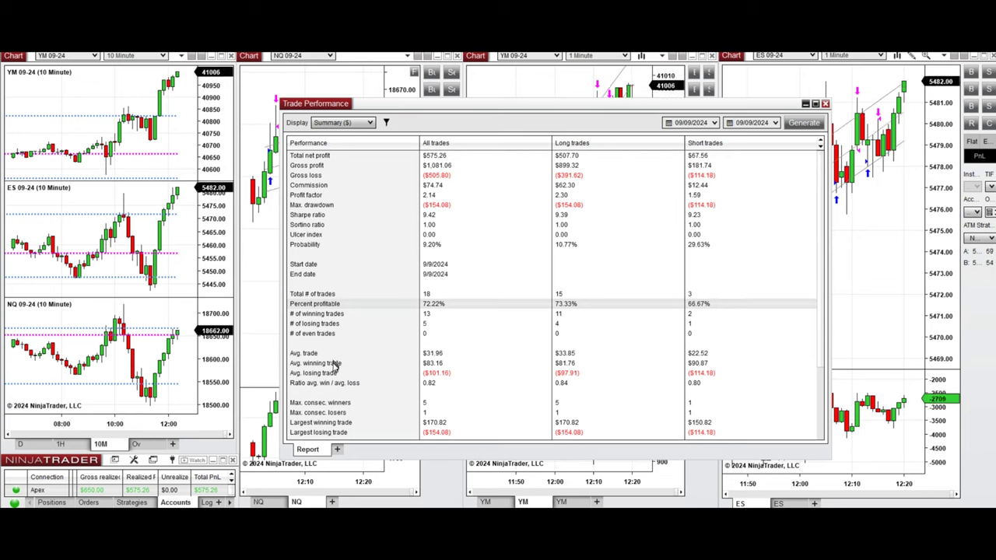
{"action": "left_click", "coordinate": [336, 382]}
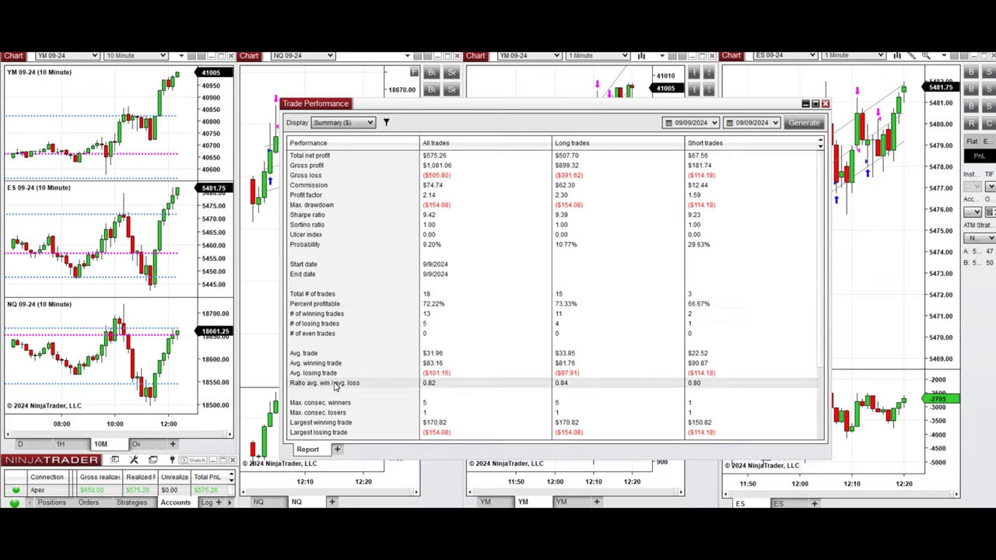
{"action": "left_click", "coordinate": [328, 424]}
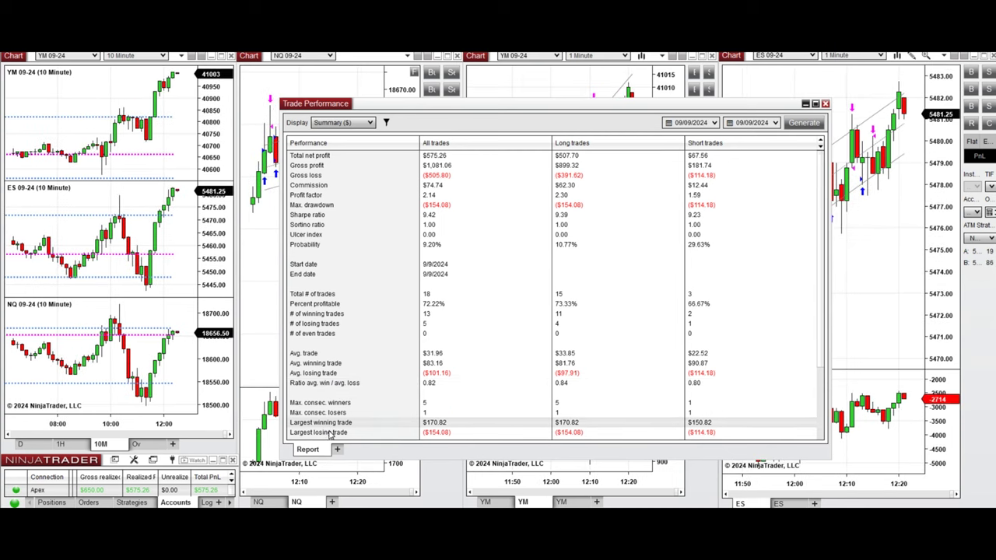